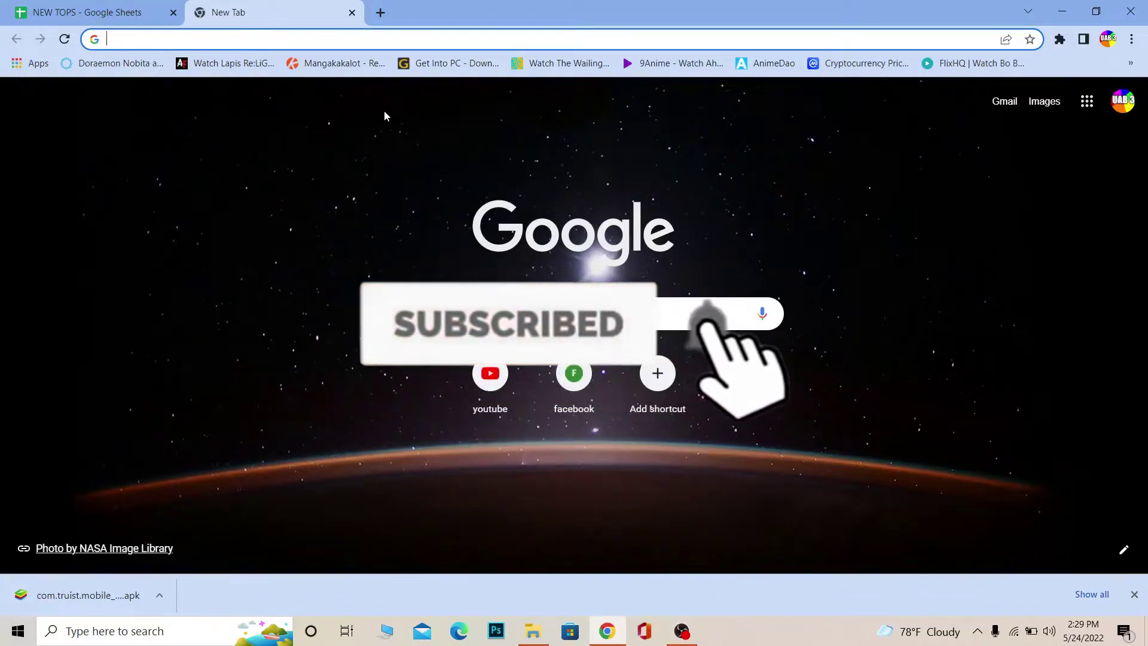
Search Google for 'dayfore payroll', picking from the suggestions, to find the dayforcehcm.com login page
left_click(376, 40)
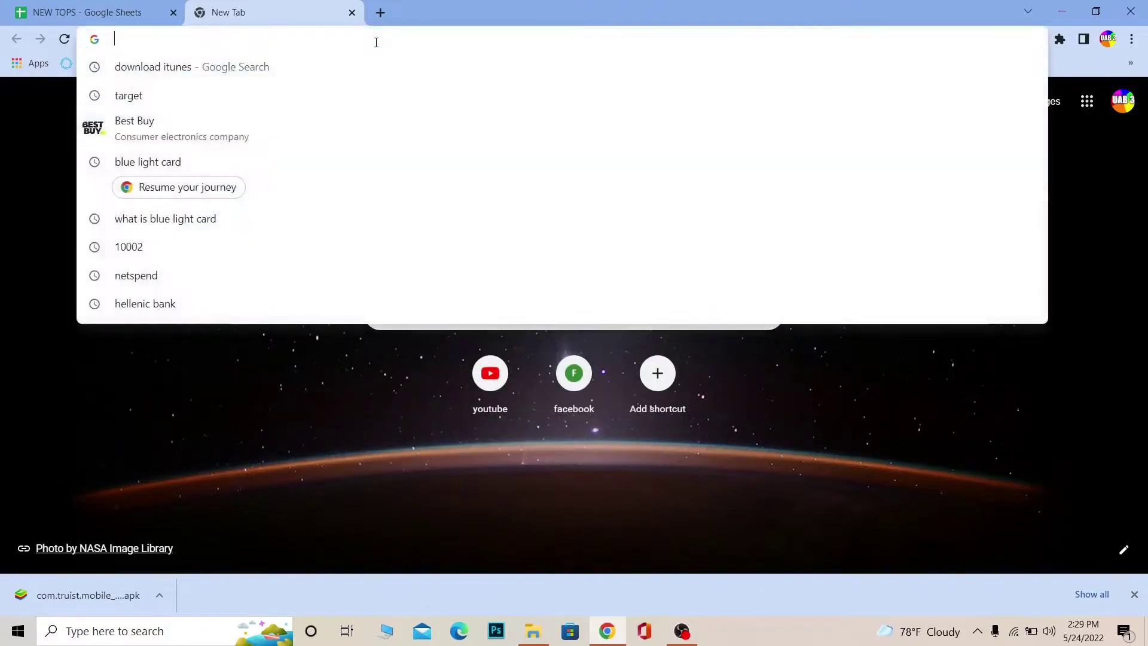
type("day")
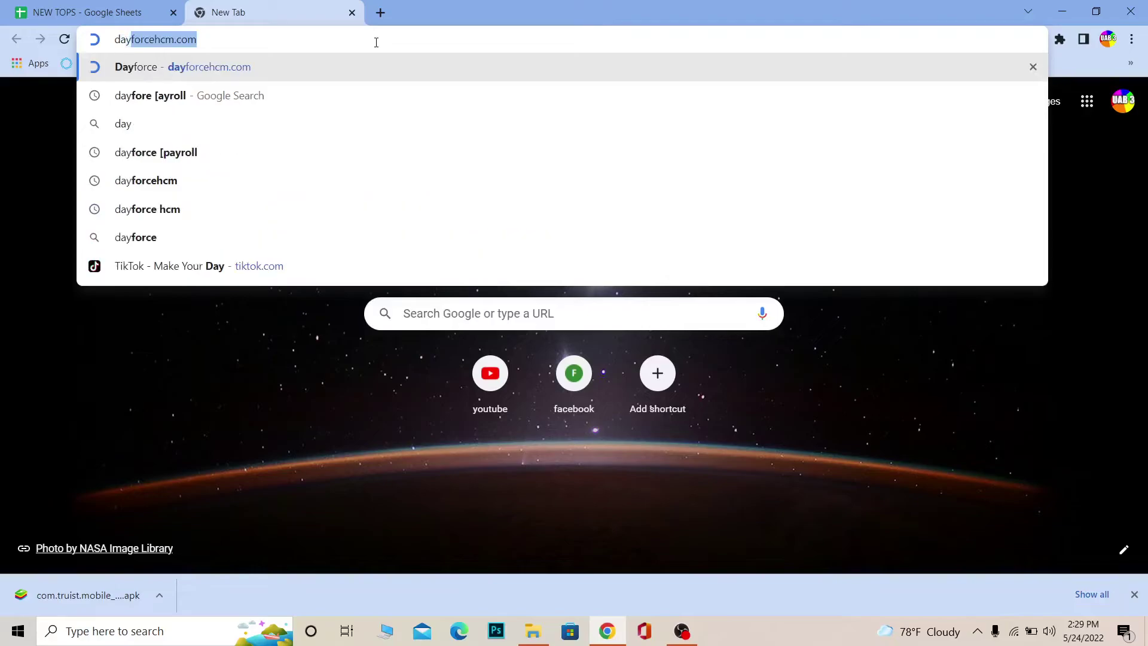
key("Down")
key("Down")
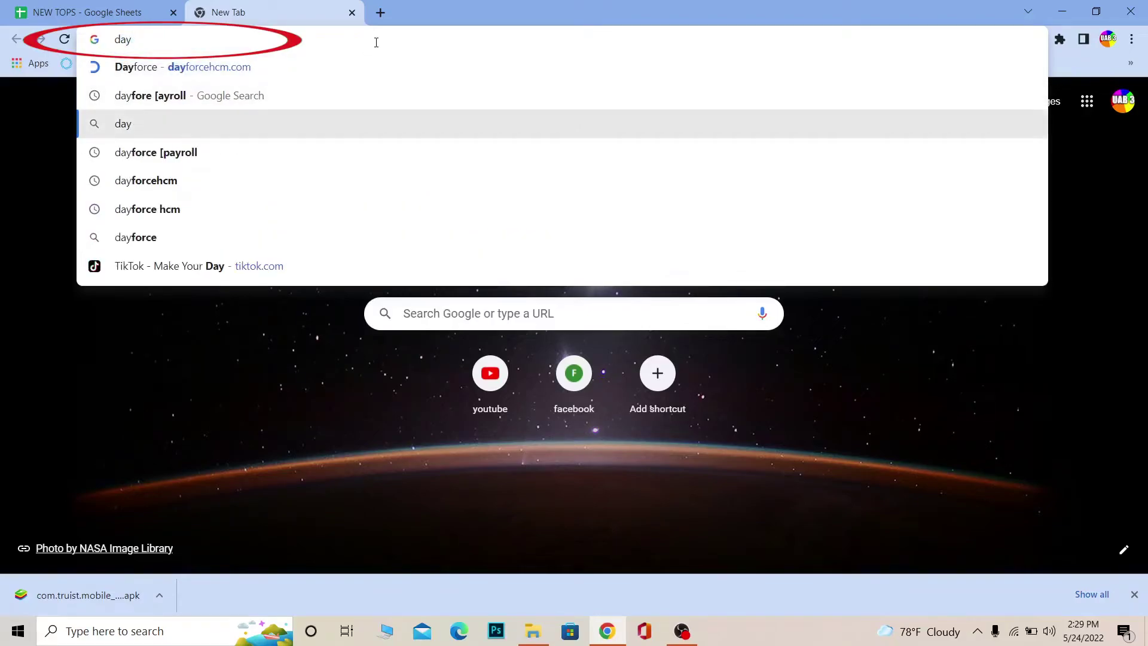
key("Up")
key("BackSpace")
key("BackSpace")
key("BackSpace")
key("BackSpace")
key("BackSpace")
key("BackSpace")
key("BackSpace")
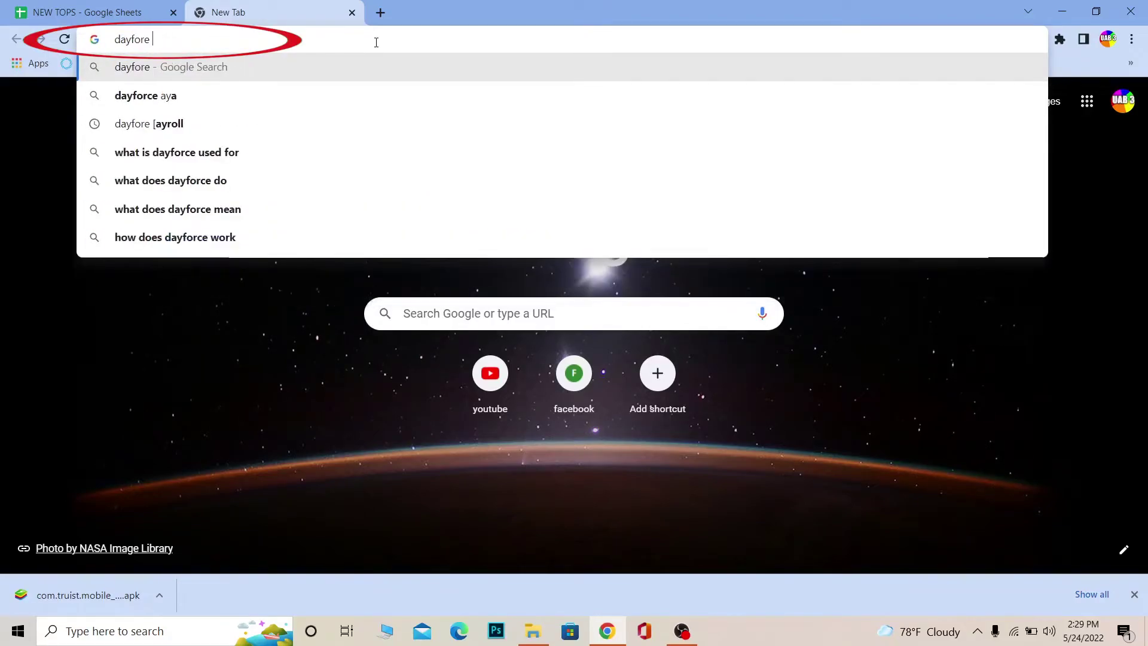
type("payr")
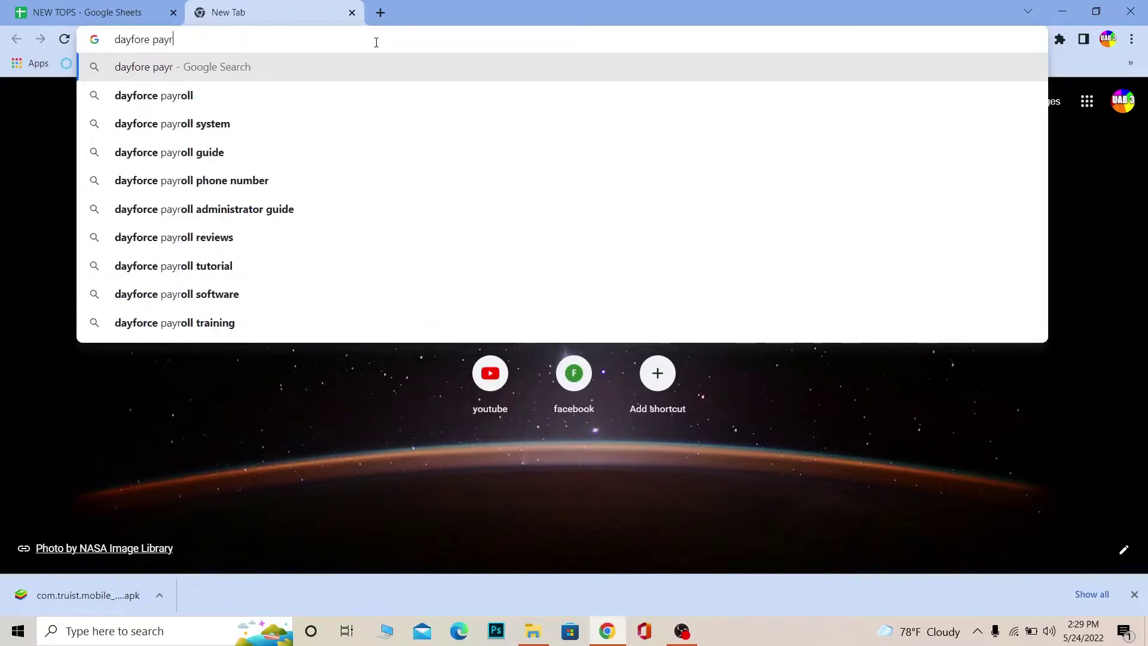
type("oll")
key("Return")
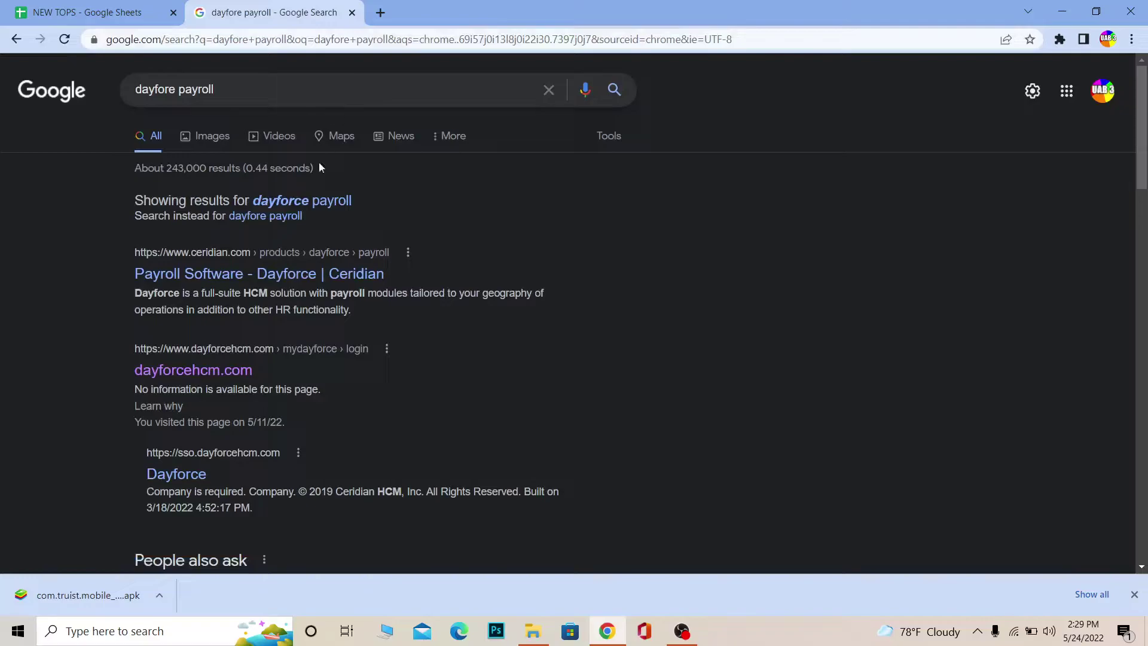
Open the dayforcehcm.com login page and delete the mistyped company name
left_click(215, 377)
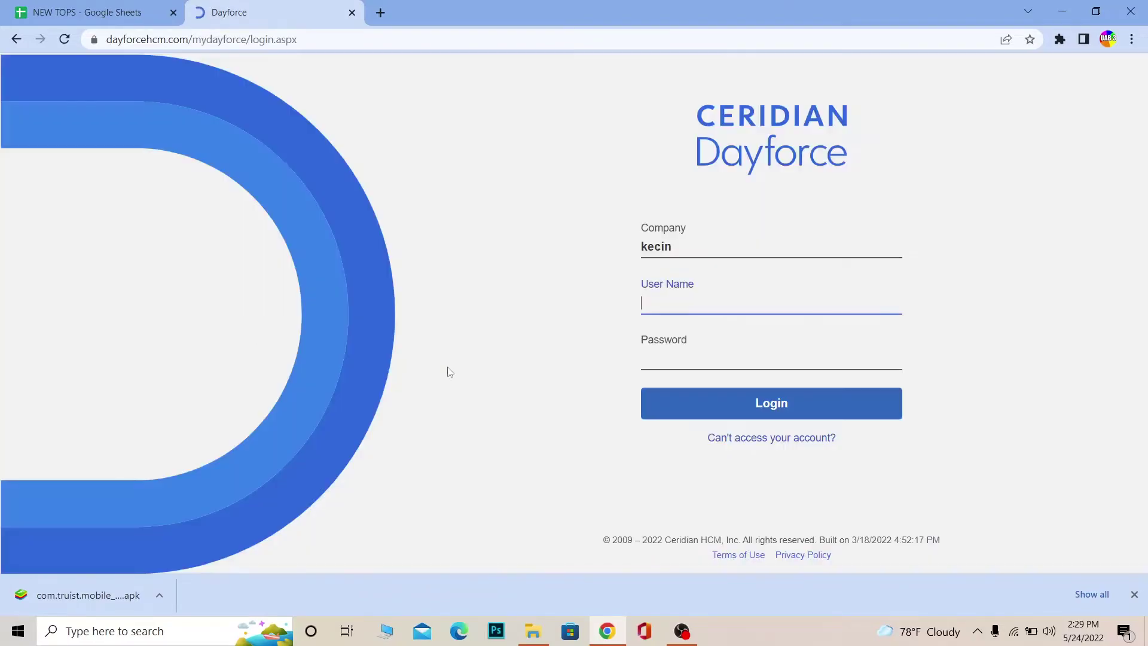
double_click(677, 254)
key("BackSpace")
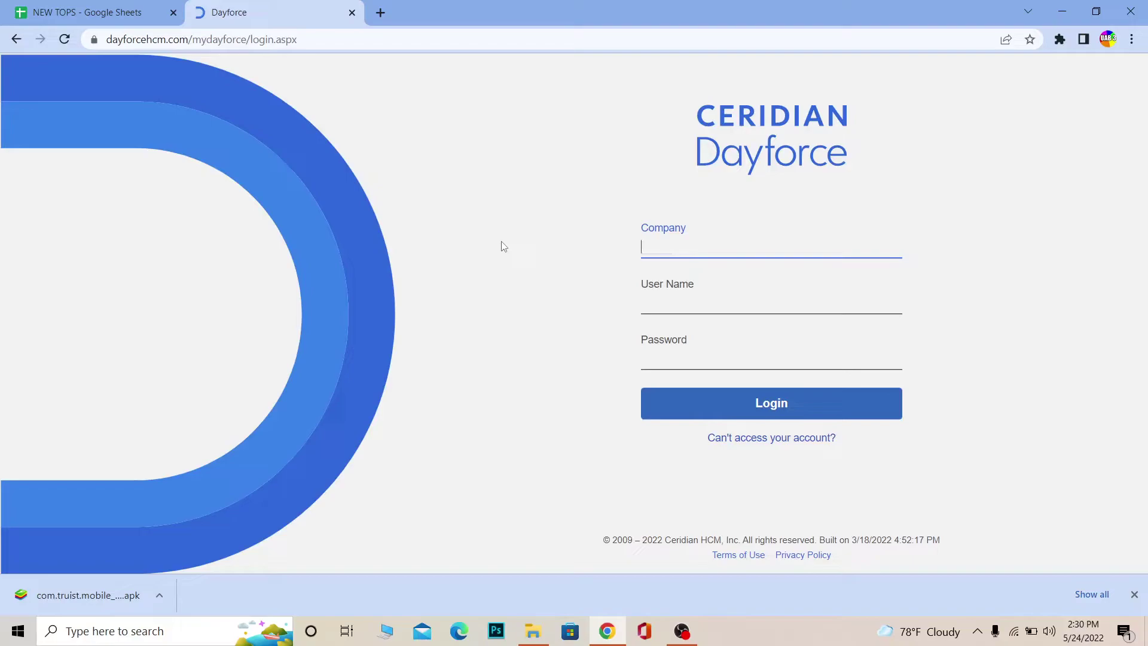
left_click(502, 247)
type("kevin")
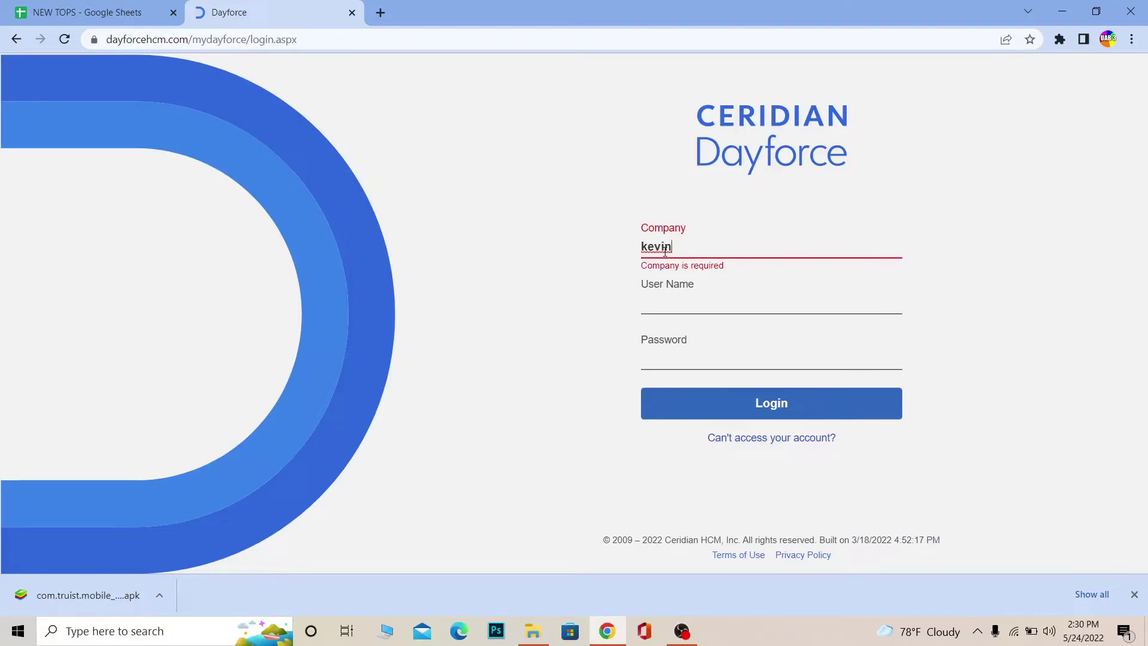
Enter the user name and password on the Dayforce sign-in form
left_click(691, 294)
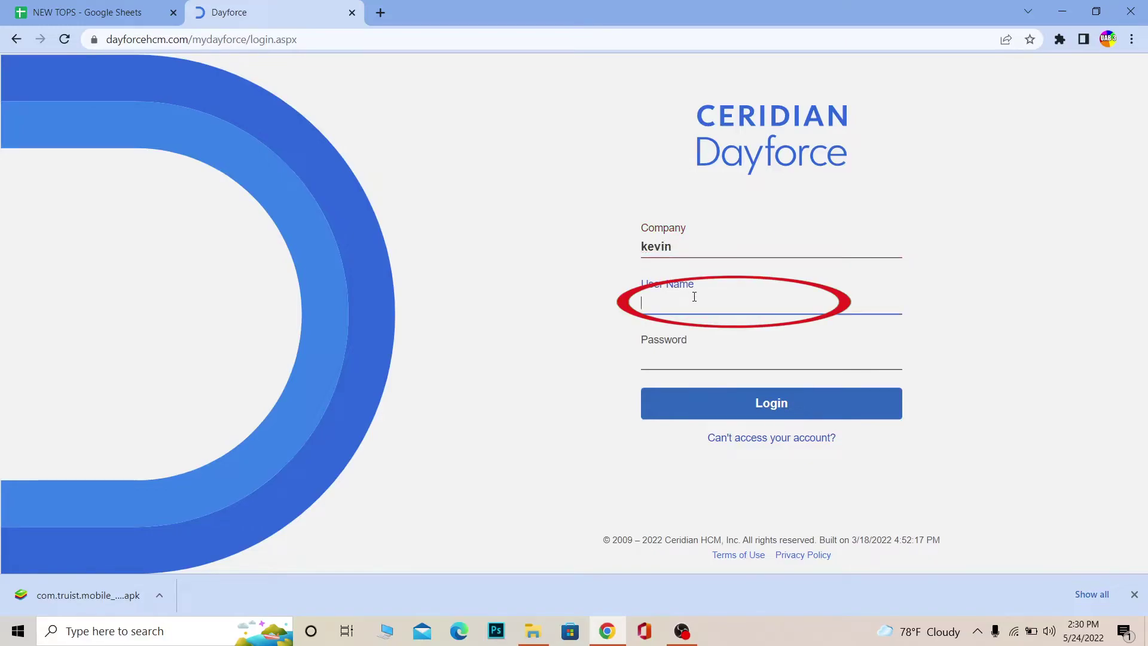
type("hen68")
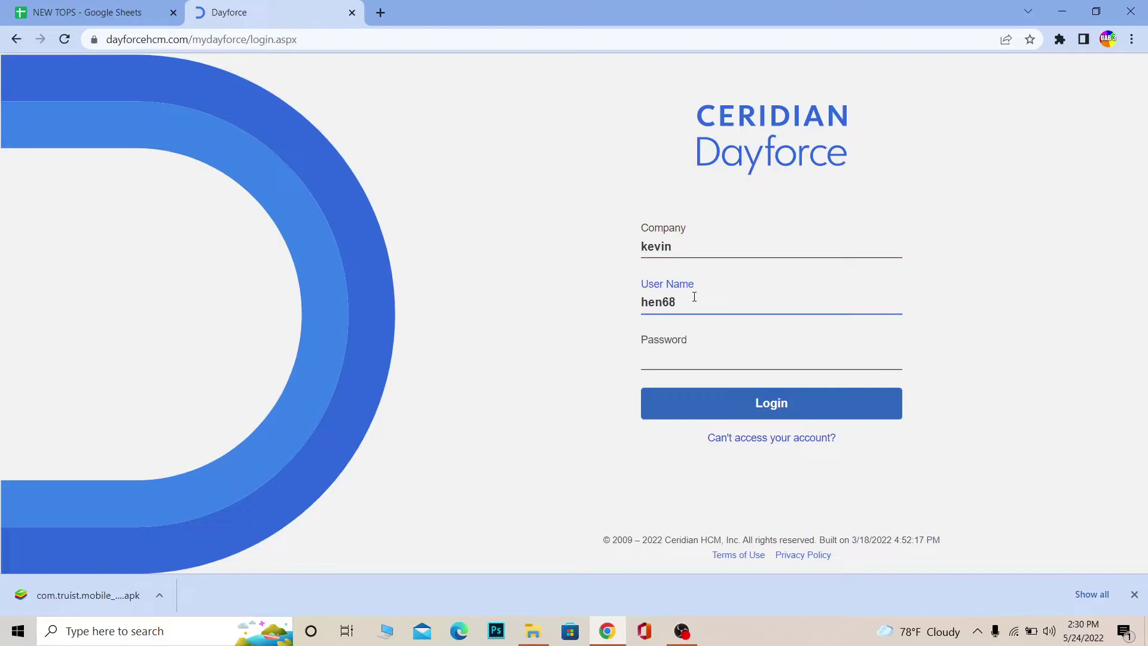
left_click(684, 356)
type("••")
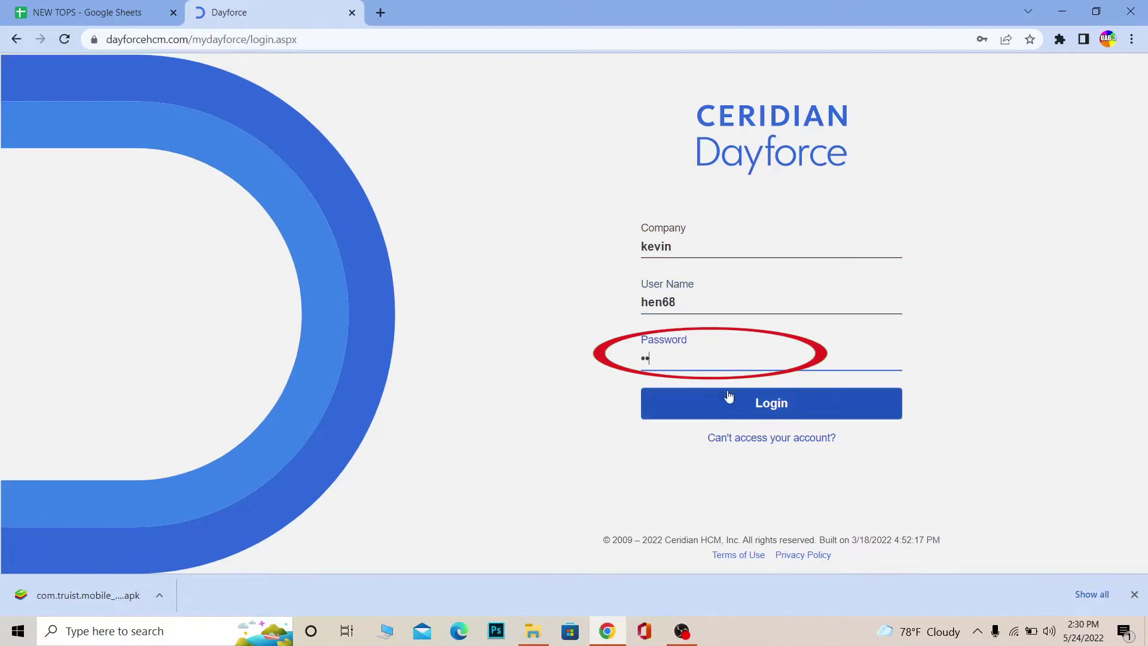
type("••••••••••")
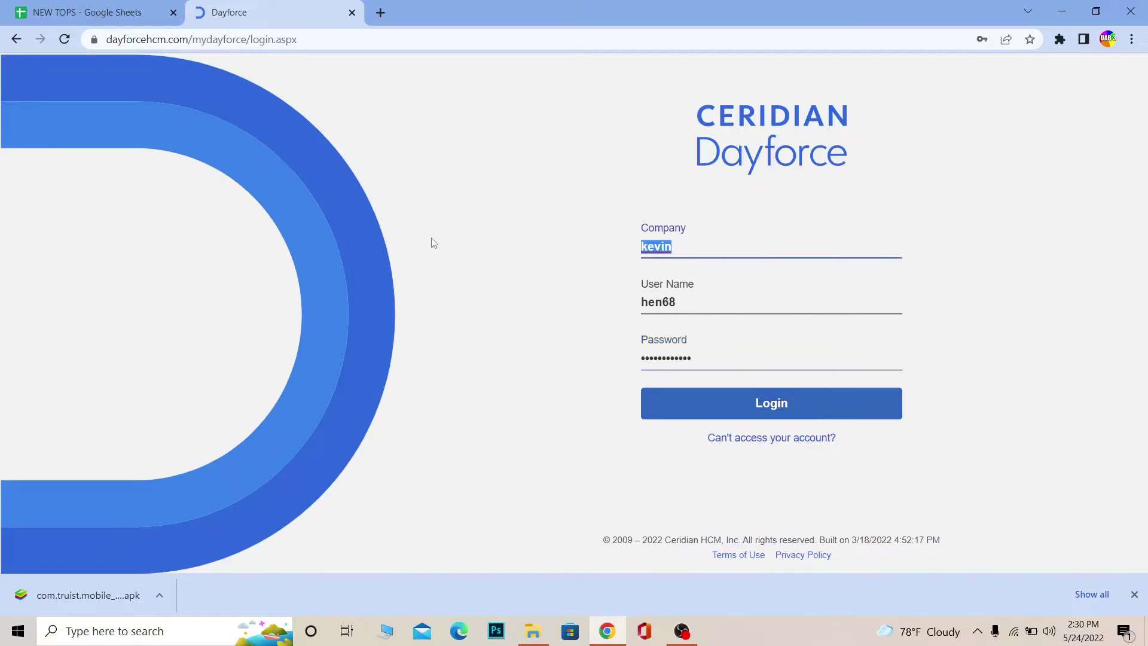
key("Tab")
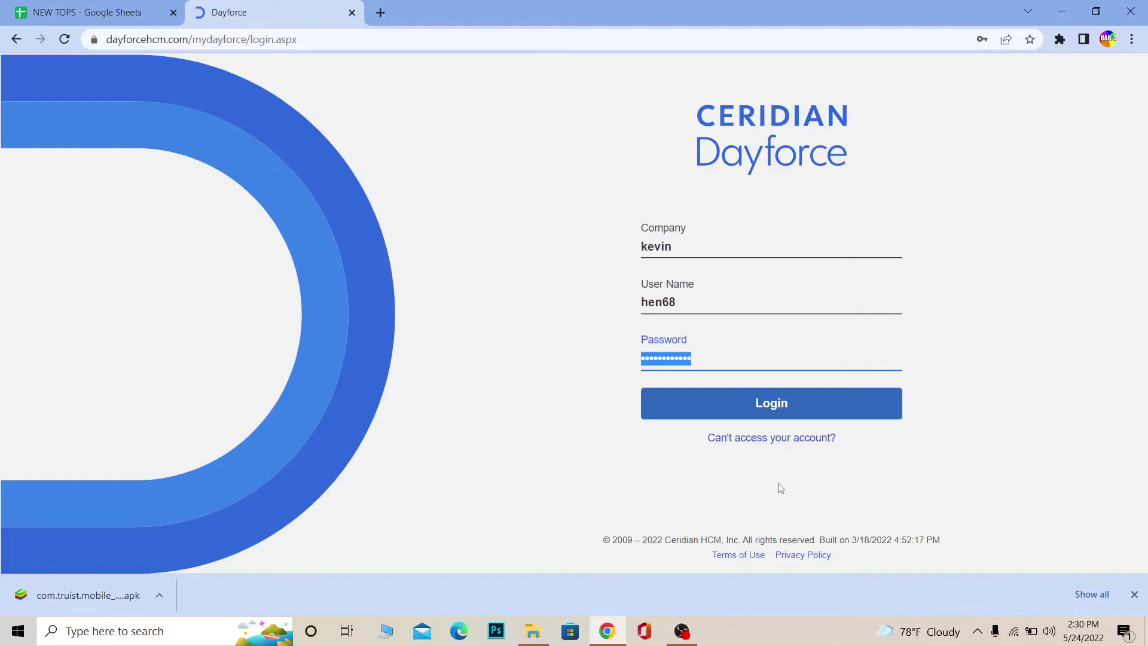
Attempt the login, then clear the user name and company fields after the invalid-credentials error
left_click(779, 439)
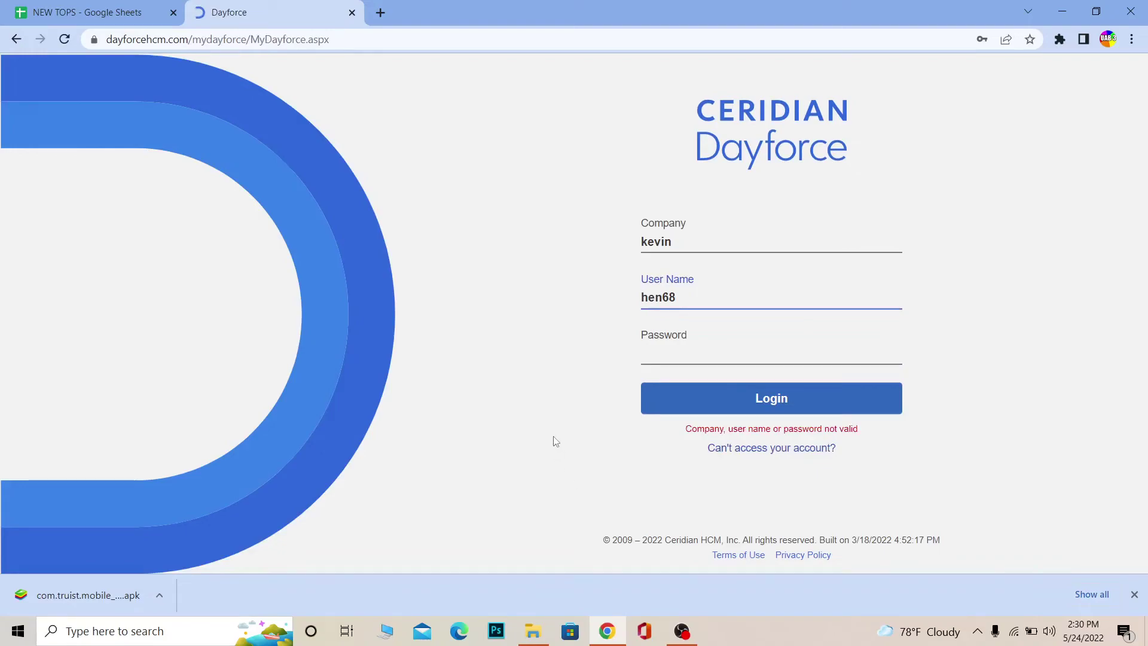
left_click_drag(718, 293, 585, 313)
key("BackSpace")
left_click(695, 247)
key("ctrl+a")
key("BackSpace")
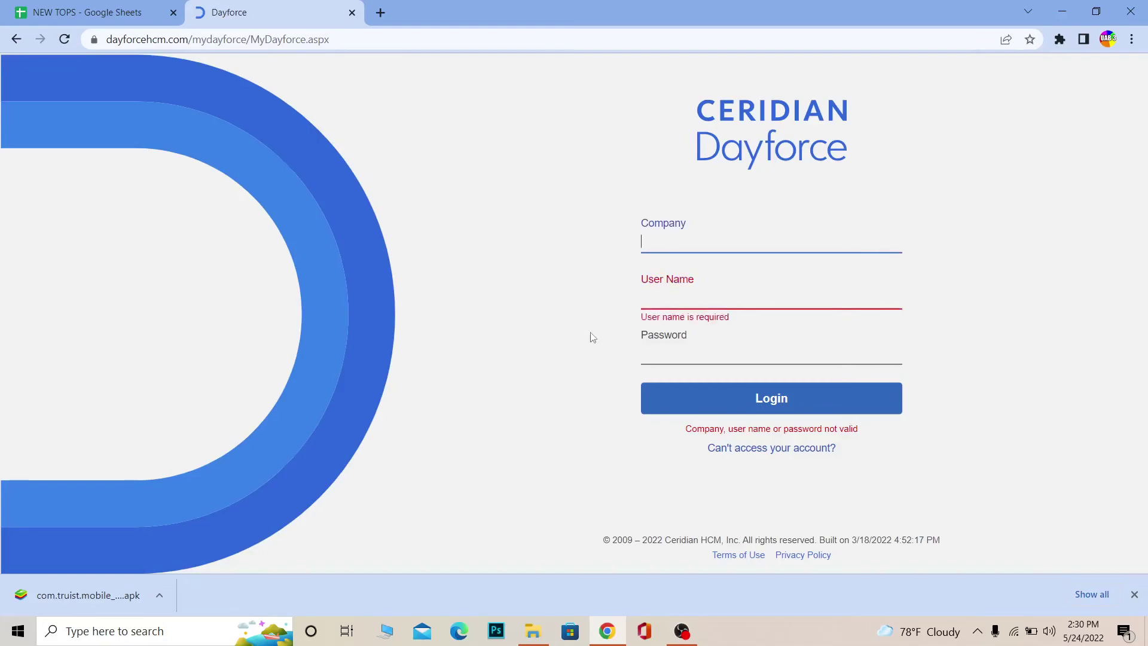
left_click(754, 449)
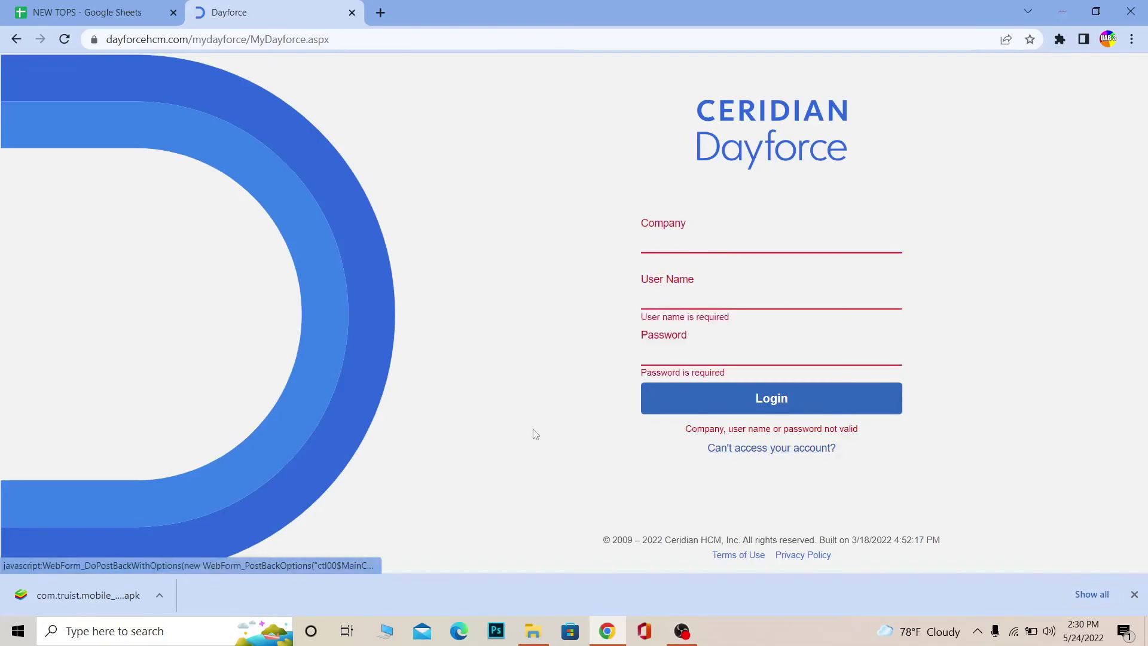